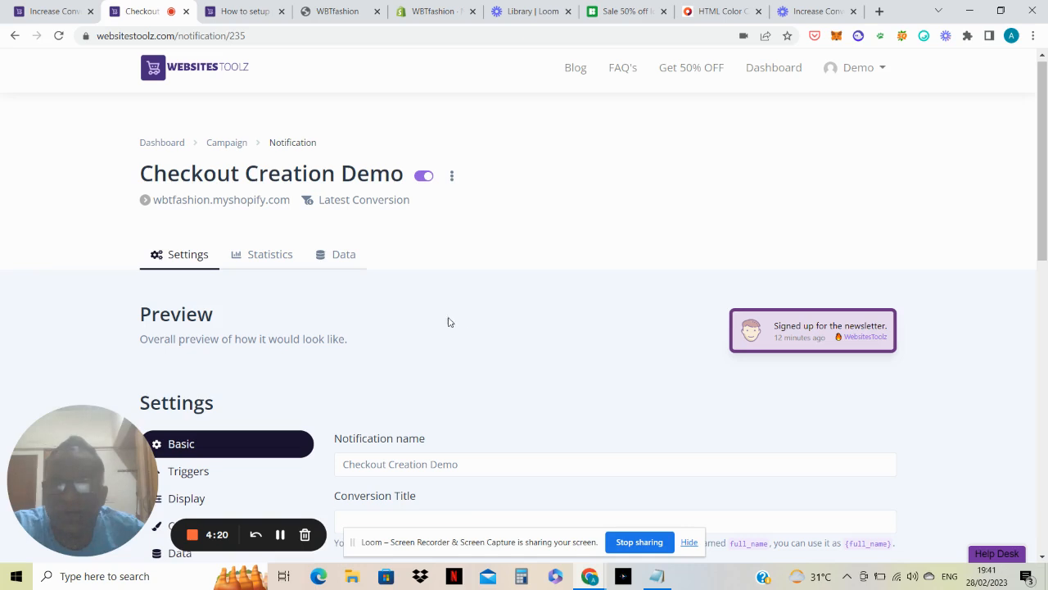
Step: Open the Checkout Creation Demo notification's data and expand the webhook conversion record to examine its available fields
left_click(354, 260)
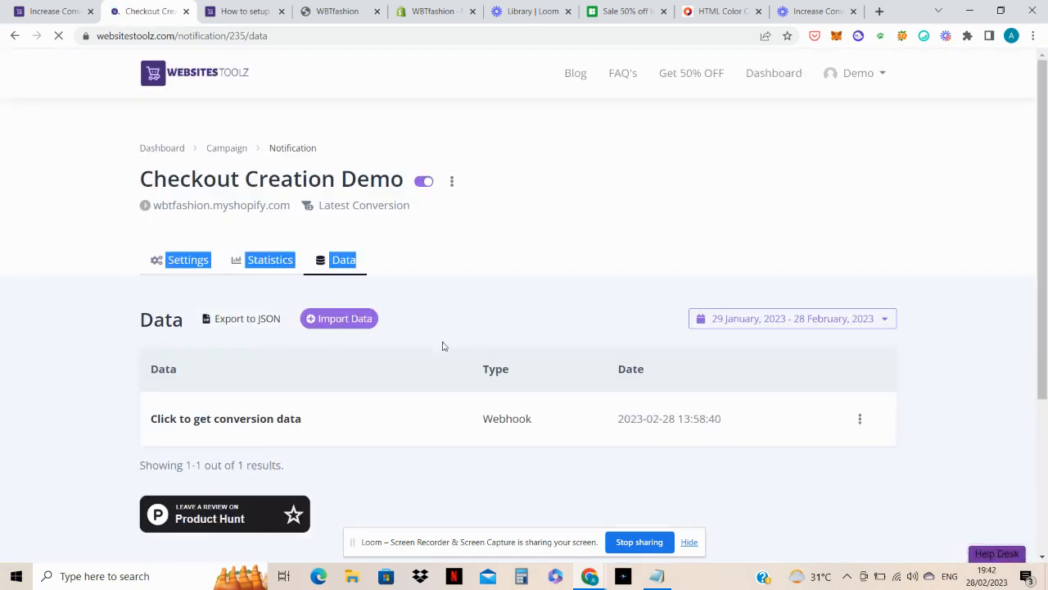
left_click(262, 425)
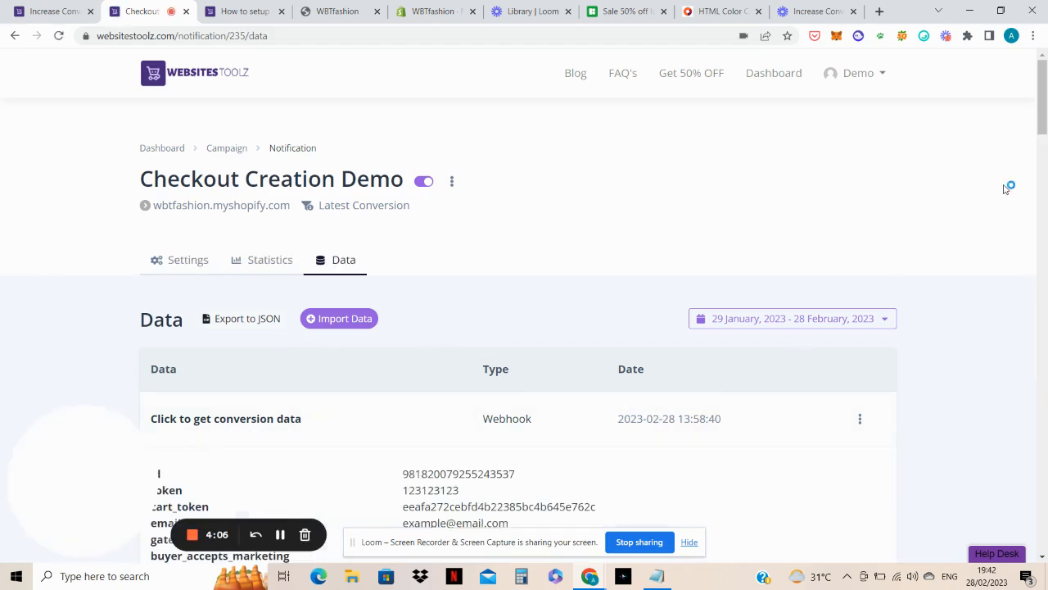
left_click_drag(1043, 98, 1046, 154)
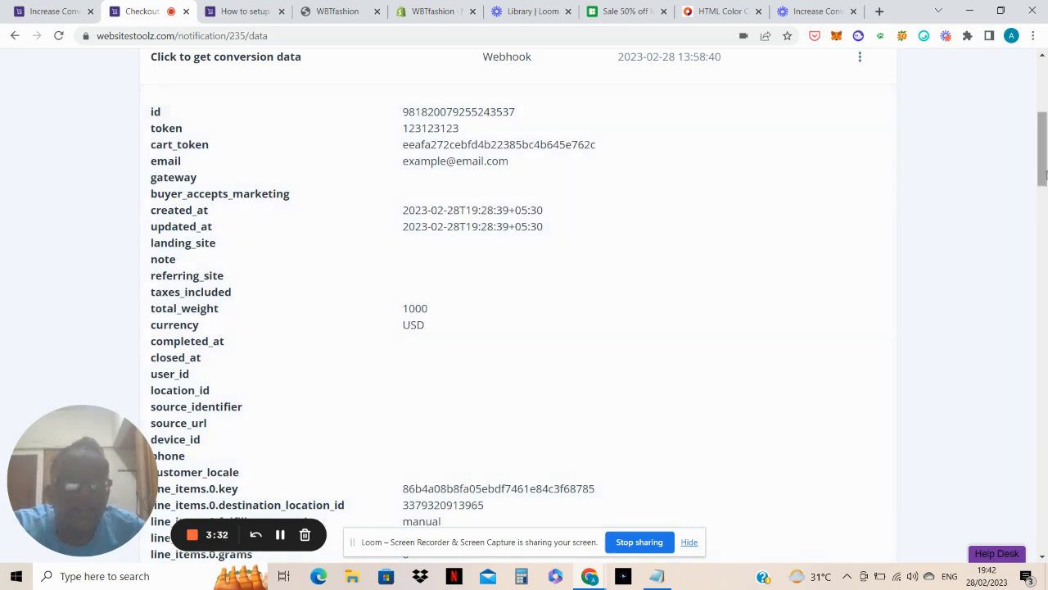
left_click_drag(1043, 170, 1044, 150)
scroll(926, 162, "up", 1)
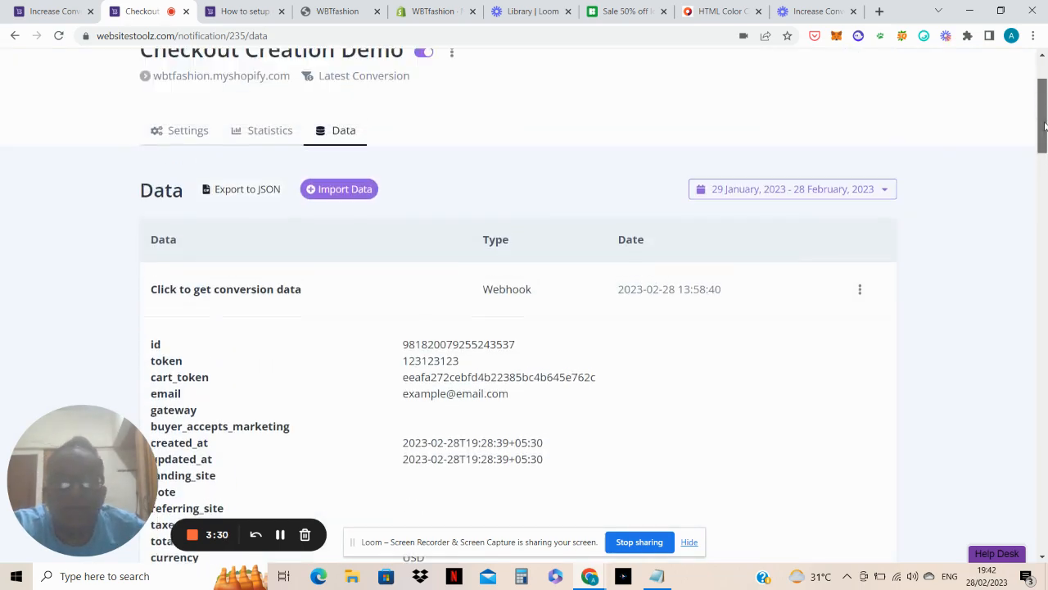
scroll(819, 174, "up", 1)
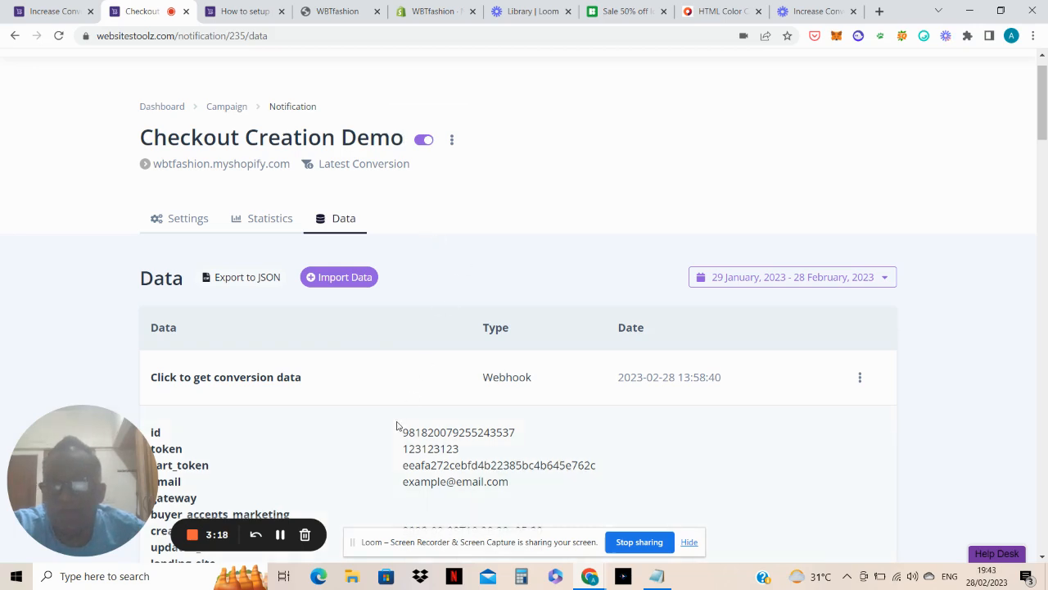
Step: In the notification's basic settings, replace the Conversion Description with "Bought {line_items.0.vendor}{line_items.0.title} Qty{line_items.0.quantity} for USD {line_items.0.original_line_price}"
left_click(198, 229)
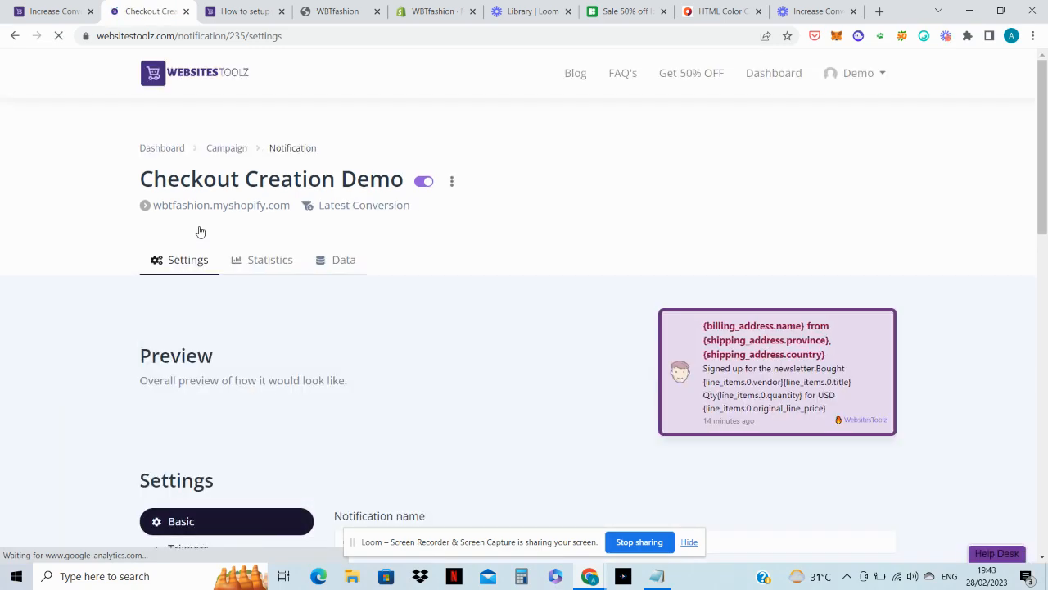
left_click_drag(1044, 182, 1038, 272)
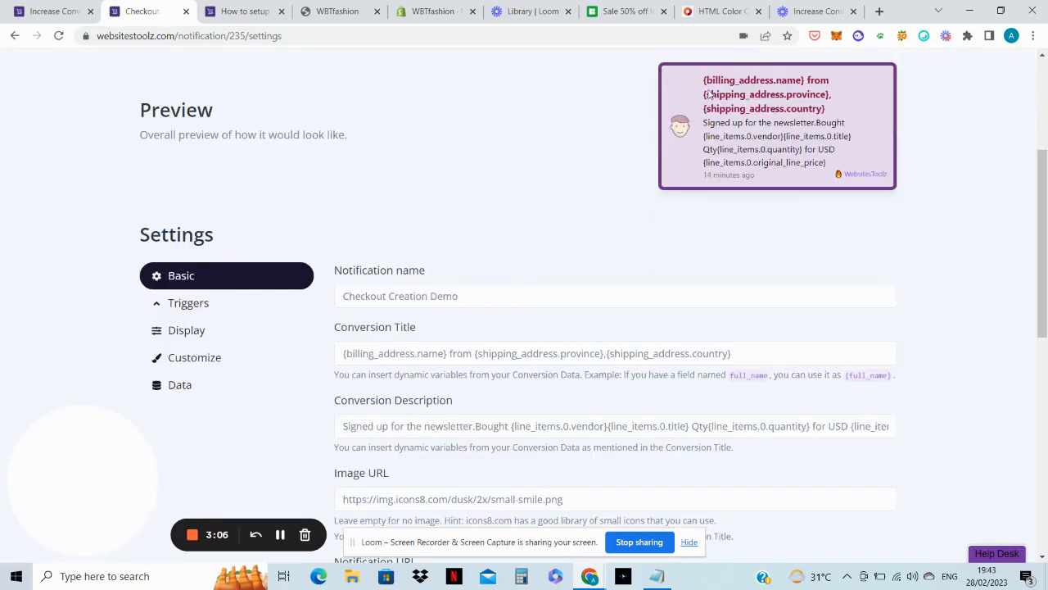
left_click_drag(1038, 215, 1044, 266)
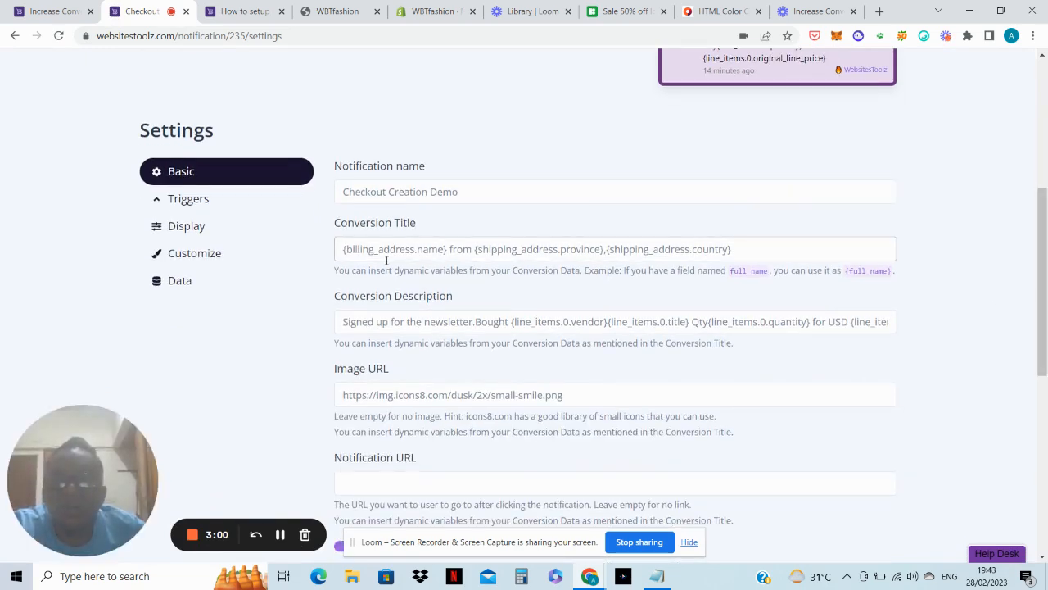
left_click(654, 579)
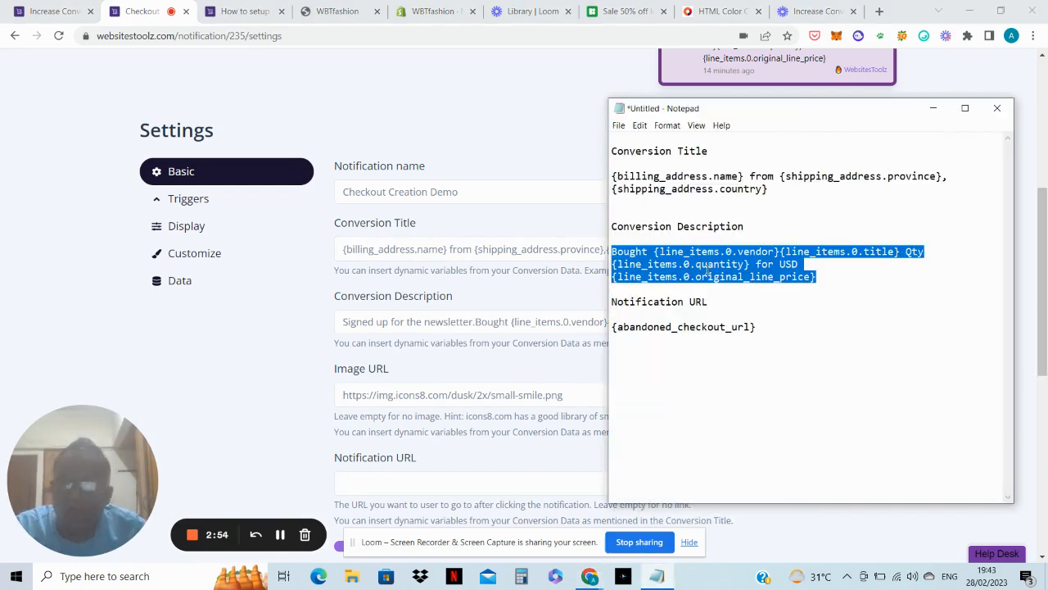
left_click(933, 108)
left_click_drag(340, 322, 1046, 351)
key("ctrl+c")
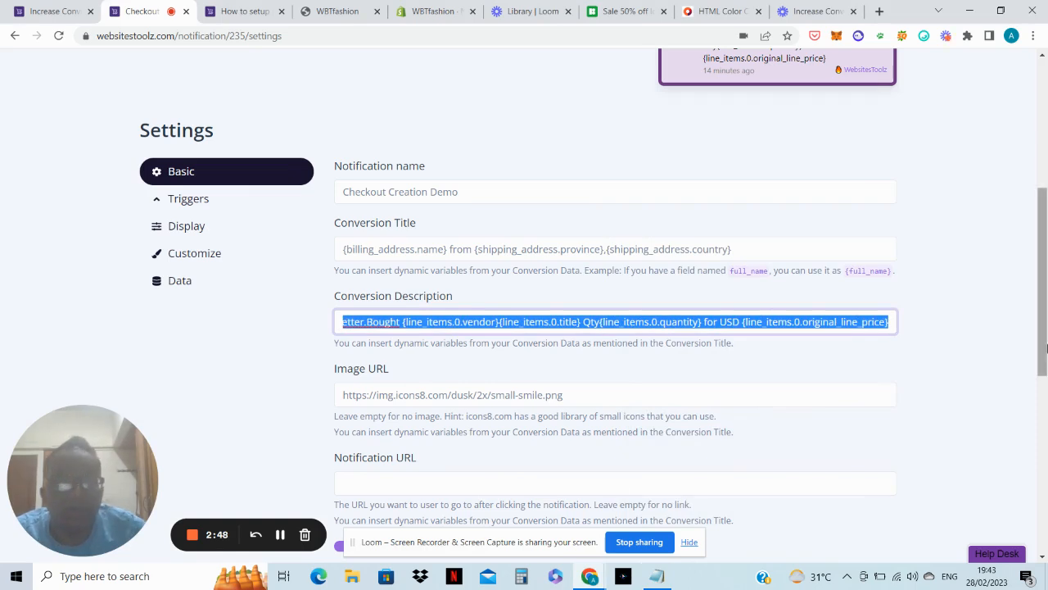
key("BackSpace")
key("ctrl+v")
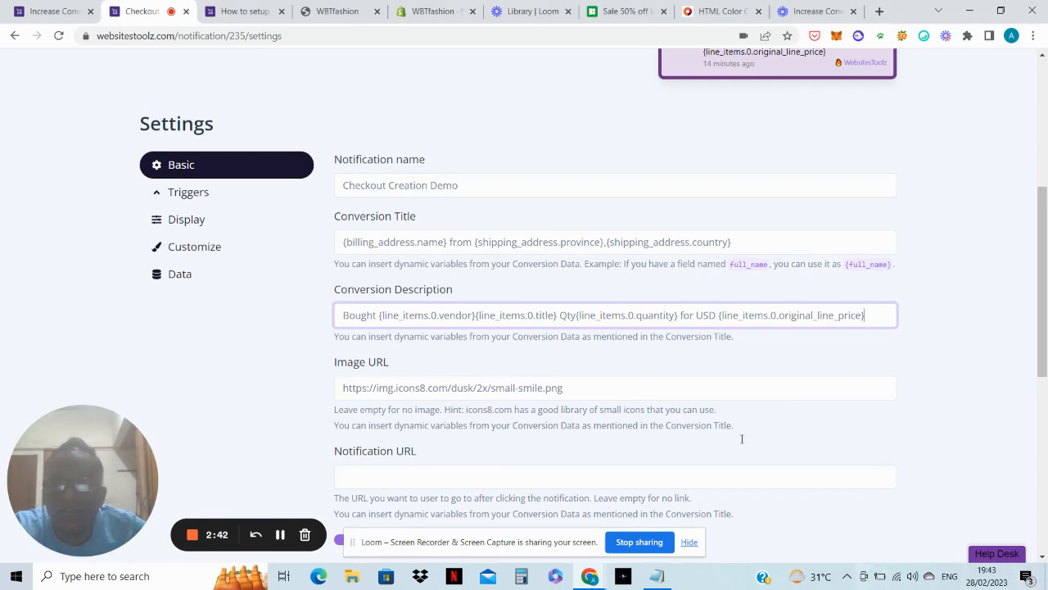
Step: Copy the image address of the "Sale 50% Off Discount" picture on the icons8 page and replace the notification's Image URL with it
left_click(620, 8)
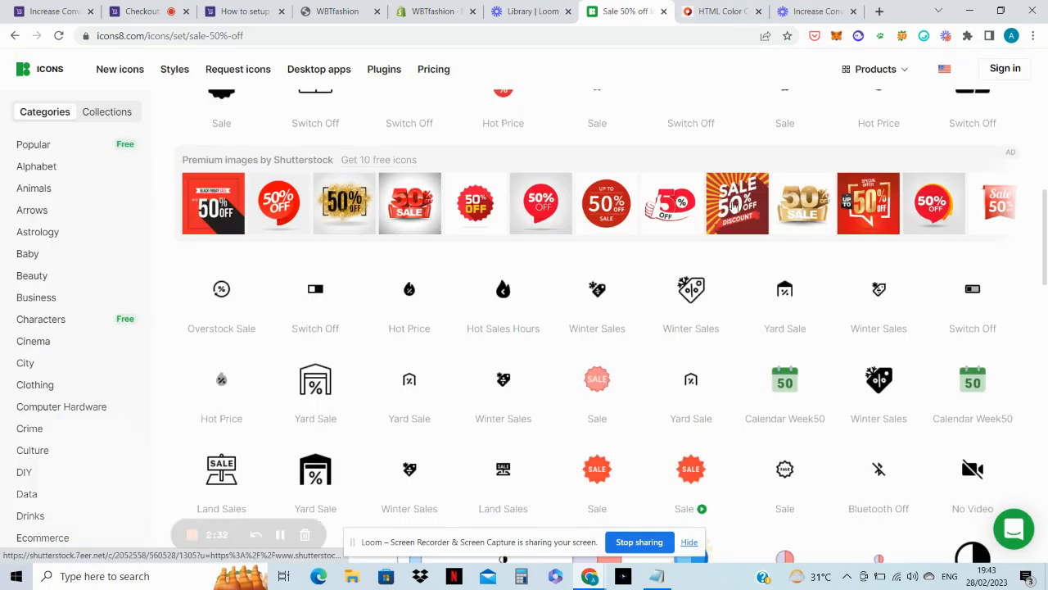
right_click(737, 212)
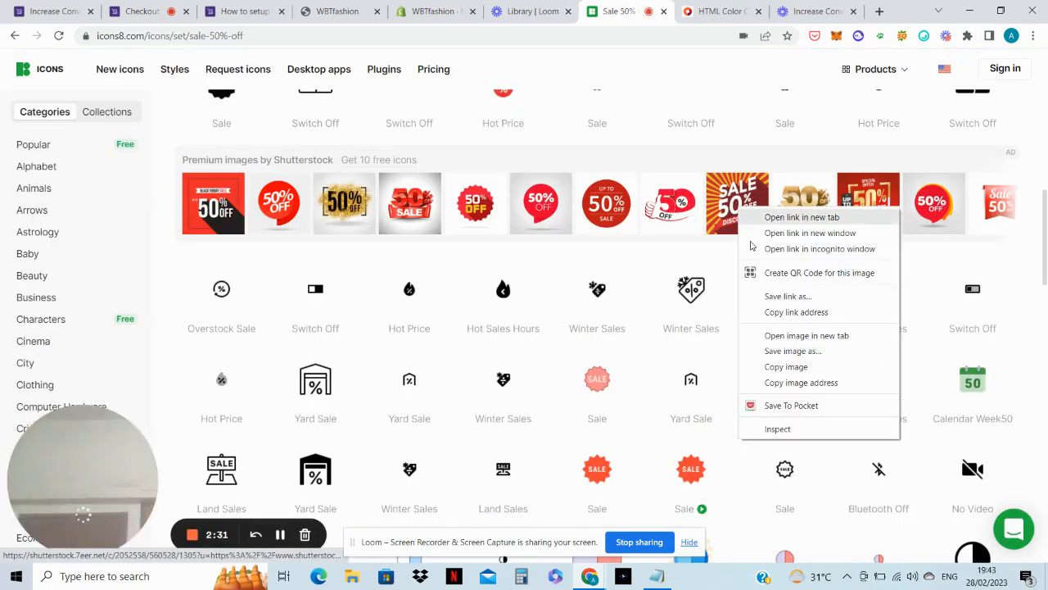
left_click(782, 378)
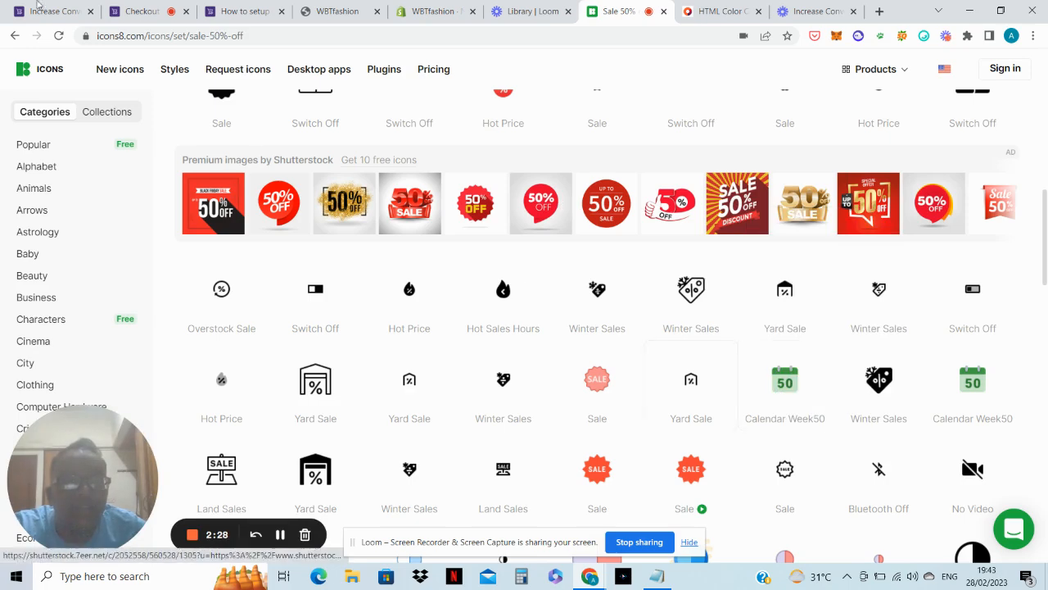
left_click(130, 18)
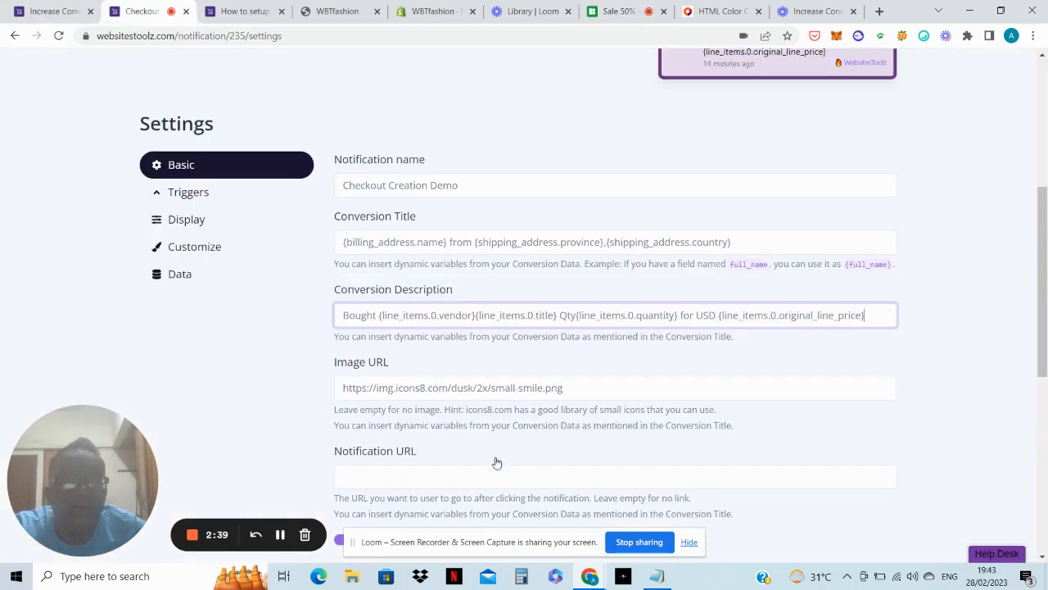
left_click_drag(571, 388, 288, 375)
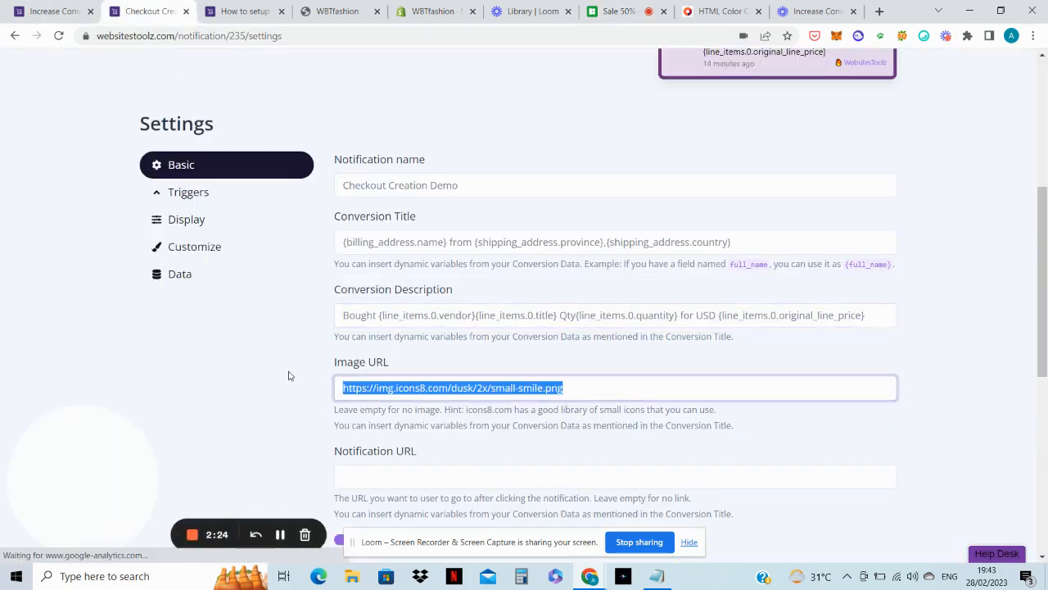
key("BackSpace")
type("https://image.shutterstock.com/image-vector/sale-50-off-discount-260nw-201751436.jpg")
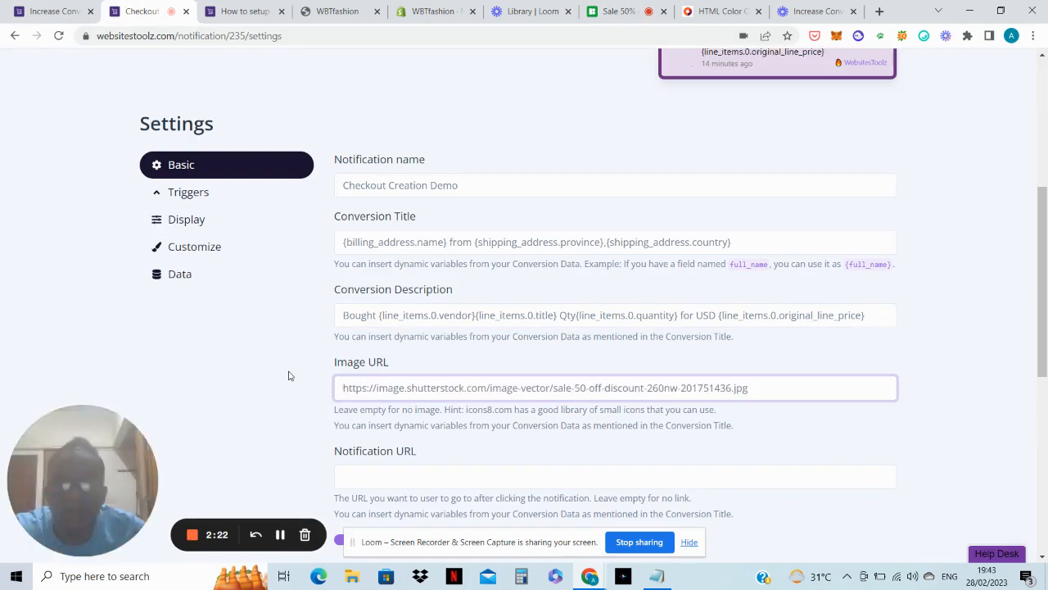
Step: Leave the Notification URL empty, keep opening on a new tab enabled, and update the notification settings
left_click_drag(1046, 366, 1045, 400)
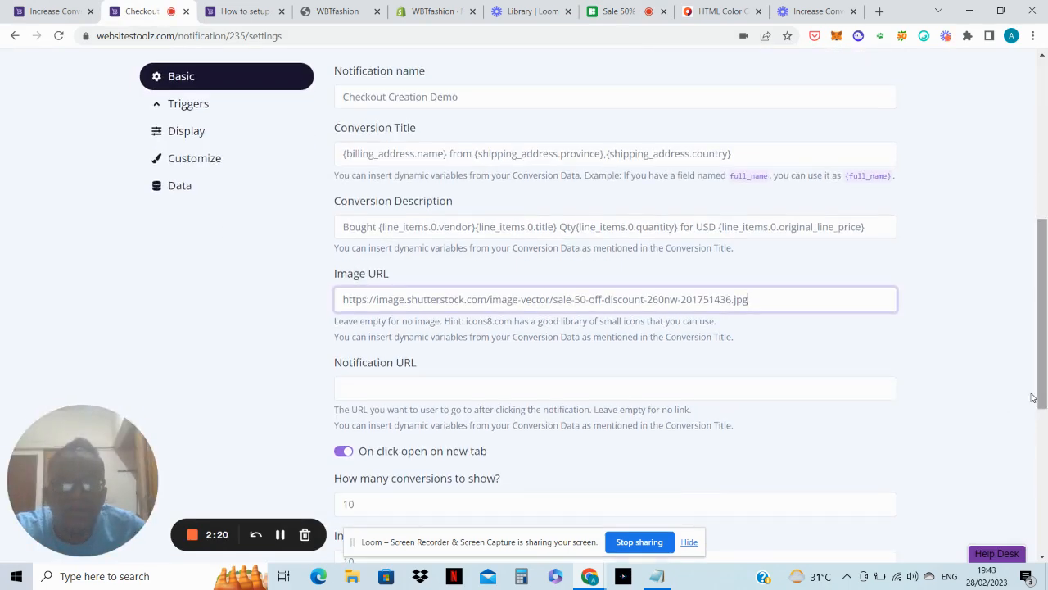
left_click(461, 389)
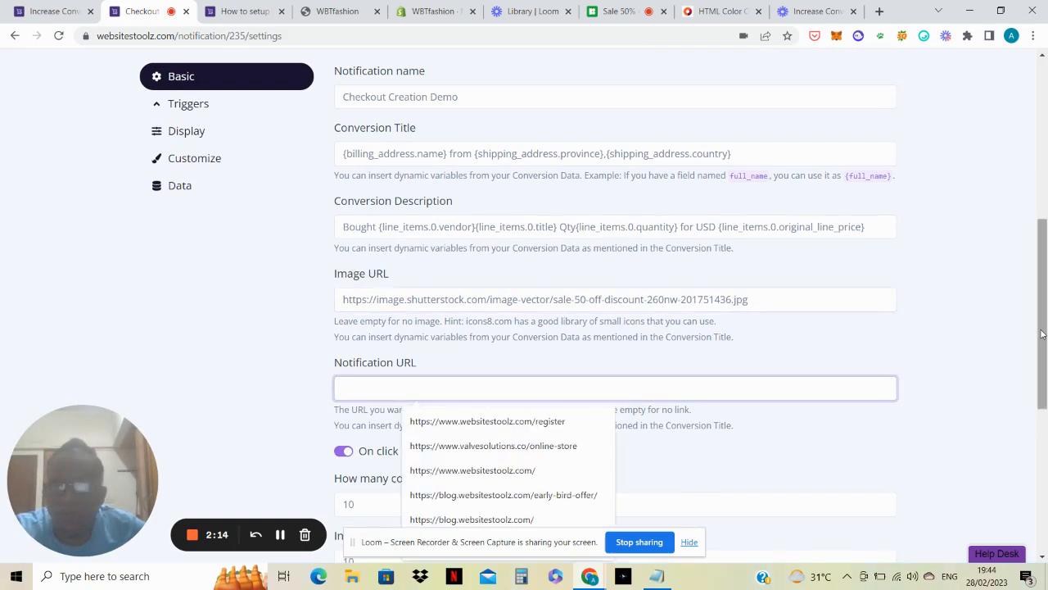
left_click_drag(1042, 333, 1041, 348)
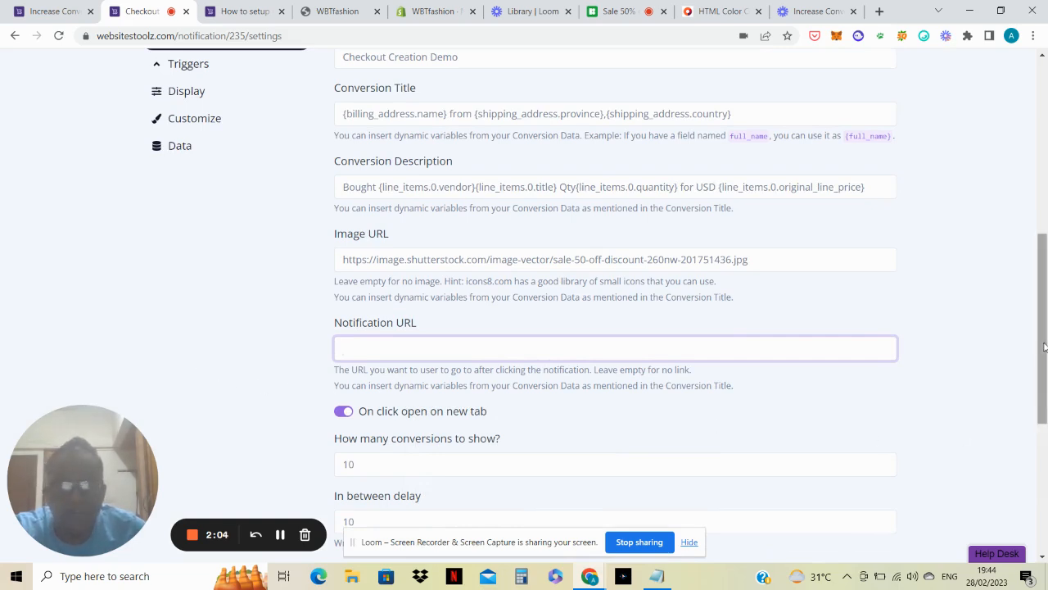
scroll(1044, 347, "down", 1)
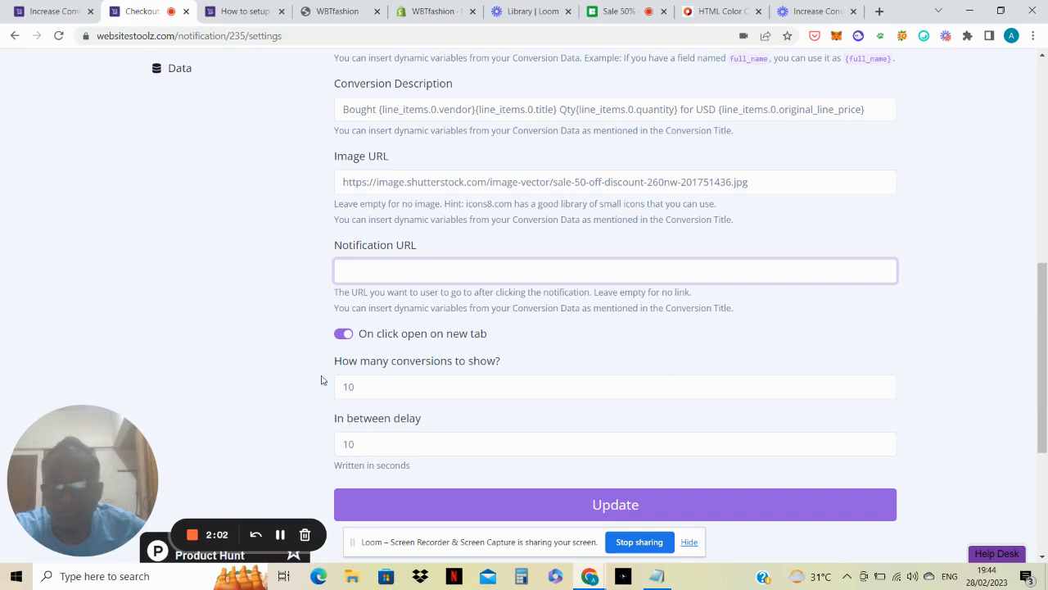
left_click(342, 333)
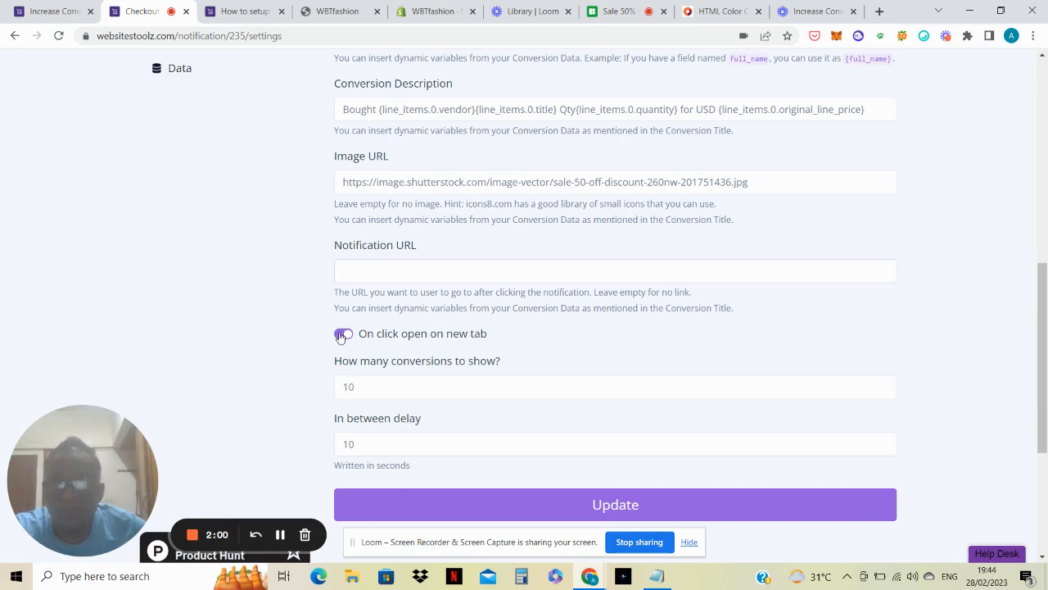
left_click(548, 507)
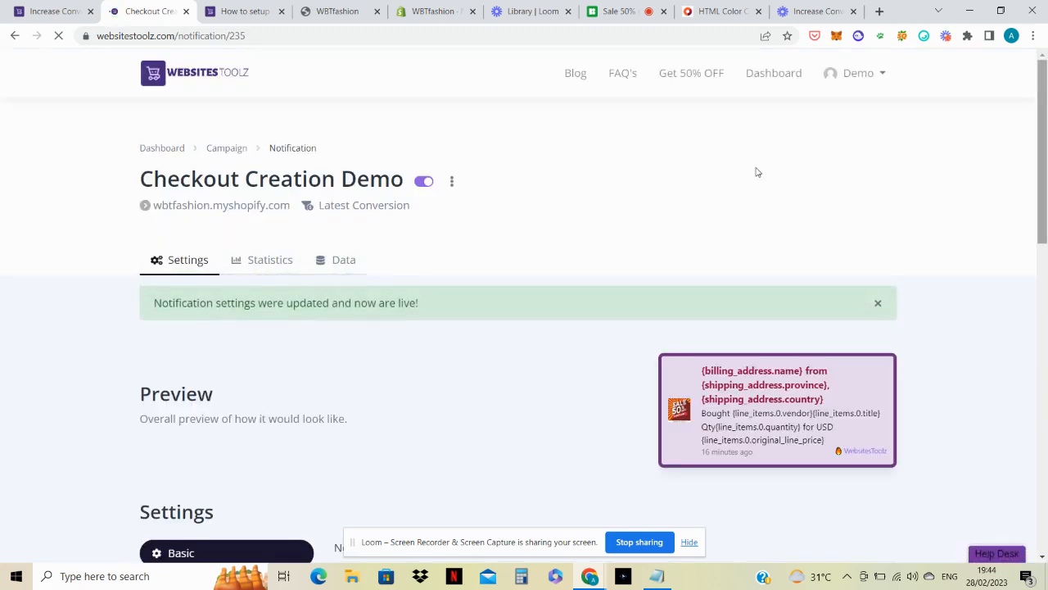
Step: Switch to the WBTfashion storefront and reload its home page to check the live conversion notification
left_click(340, 15)
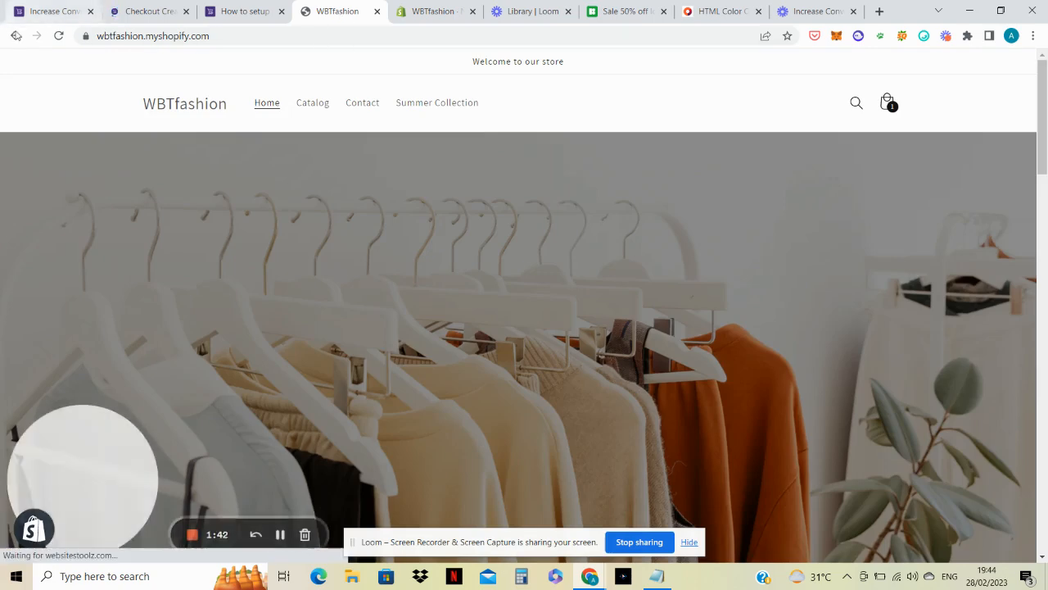
left_click(59, 37)
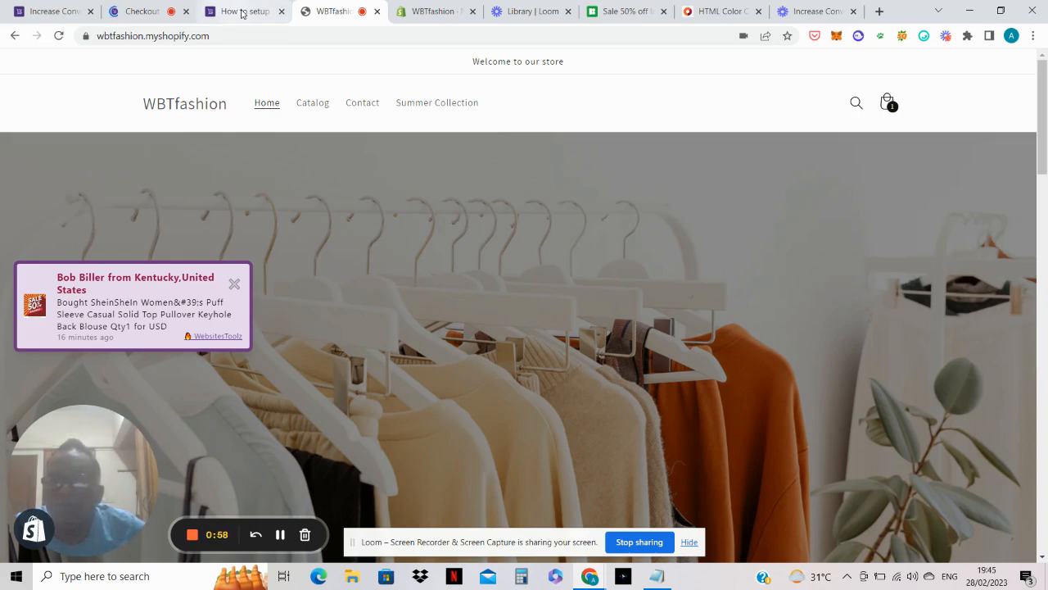
Step: Open the help article on setting up real-time latest conversion notifications for a Shopify store
left_click(242, 13)
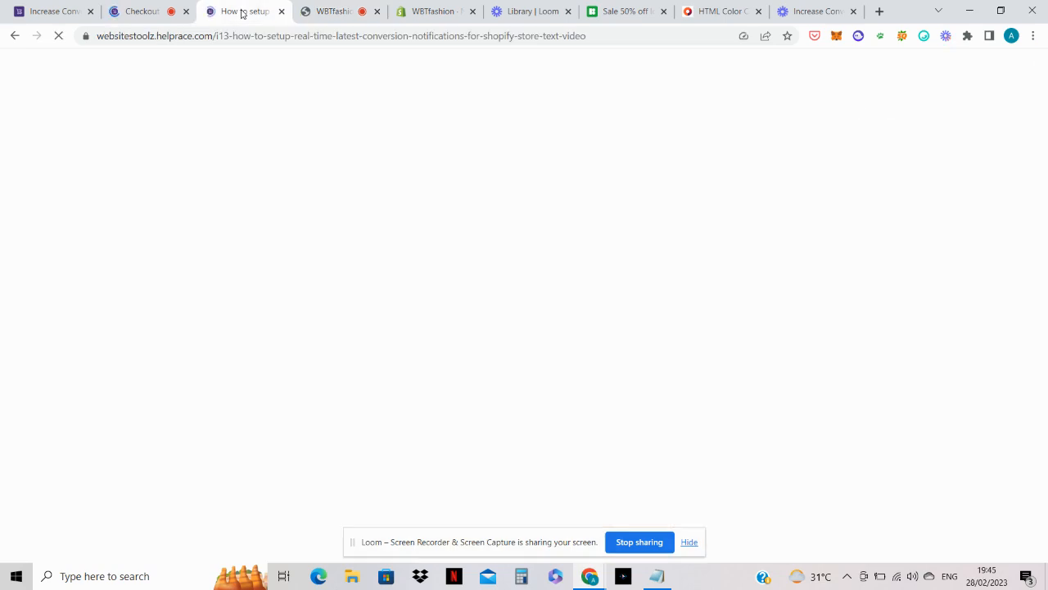